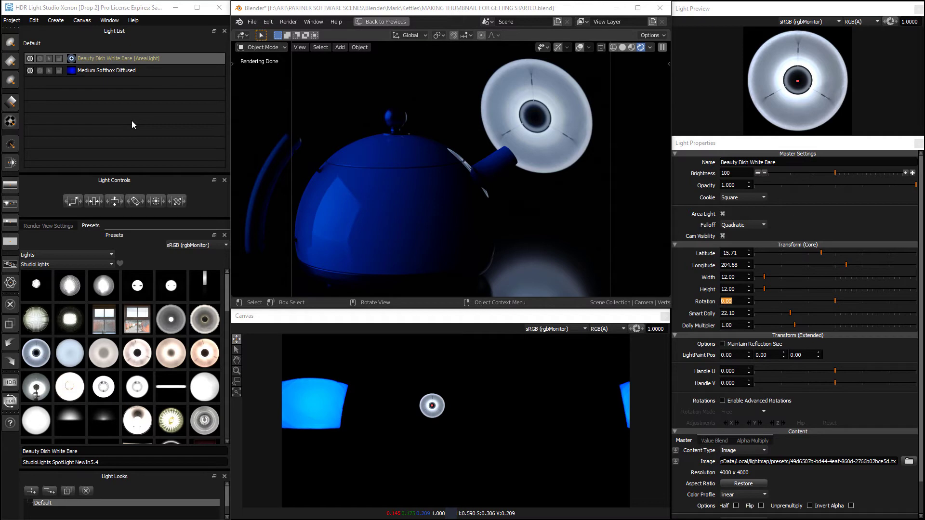
Step: Turn off Area Light on the Beauty Dish White Bare and merge it into a Composite Light
{"action": "left_click", "coordinate": [159, 58]}
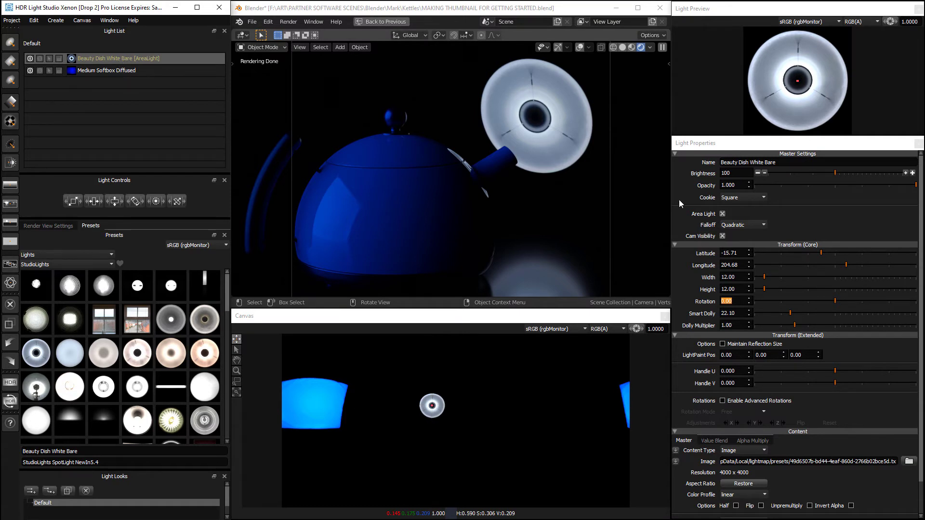
{"action": "left_click", "coordinate": [722, 215]}
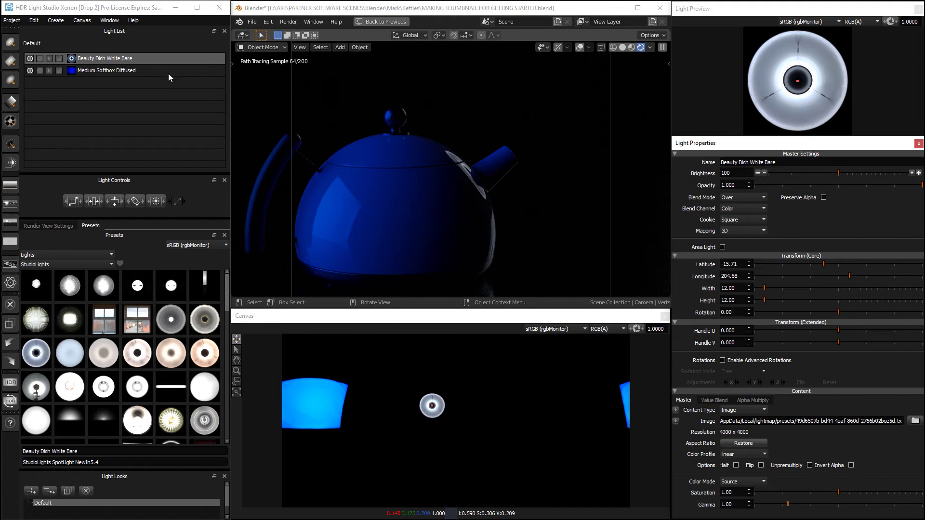
{"action": "right_click", "coordinate": [157, 56]}
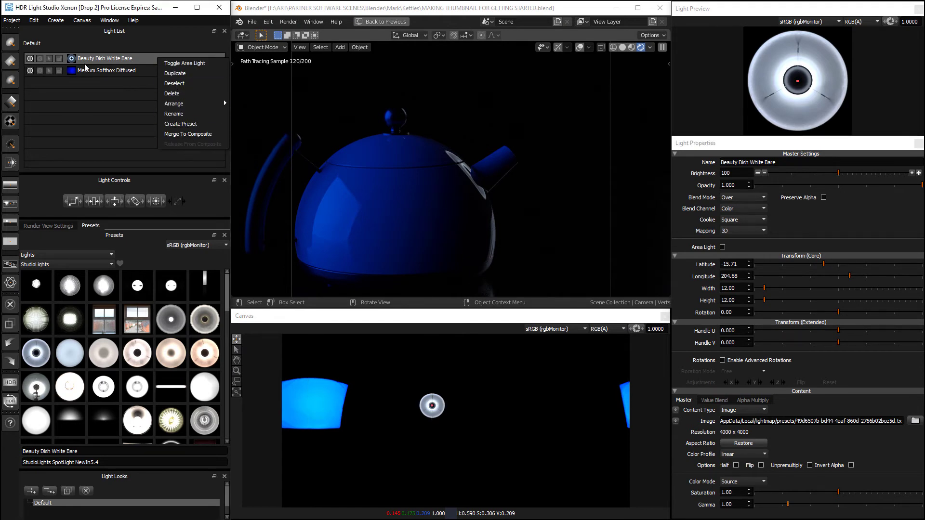
{"action": "left_click", "coordinate": [177, 134]}
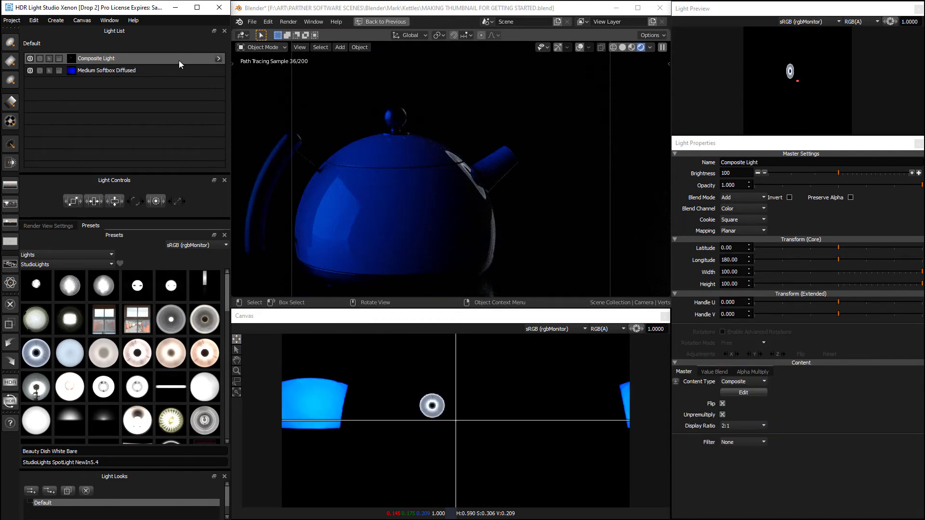
Step: Give the Composite Light a 1:1 display ratio and step inside it to reveal the Beauty Dish White Bare
{"action": "left_click", "coordinate": [733, 424]}
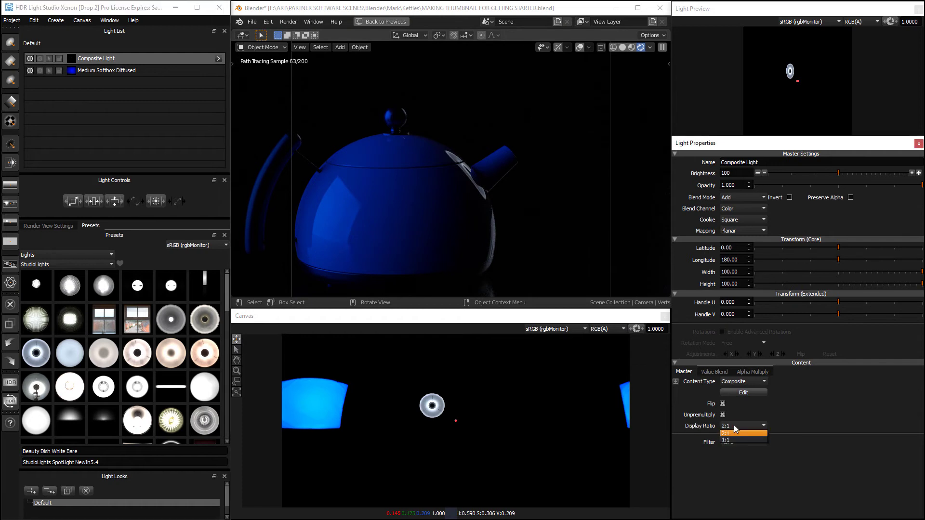
{"action": "left_click", "coordinate": [731, 432]}
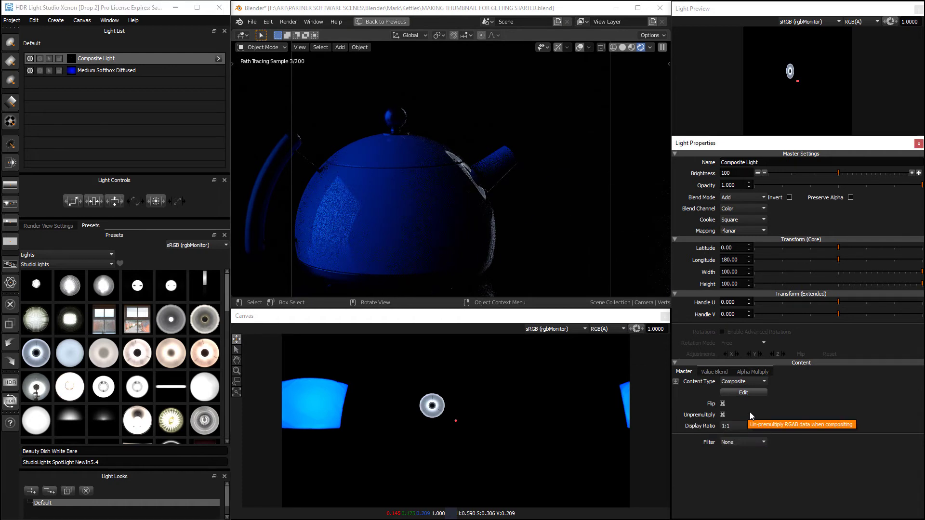
{"action": "left_click", "coordinate": [217, 58]}
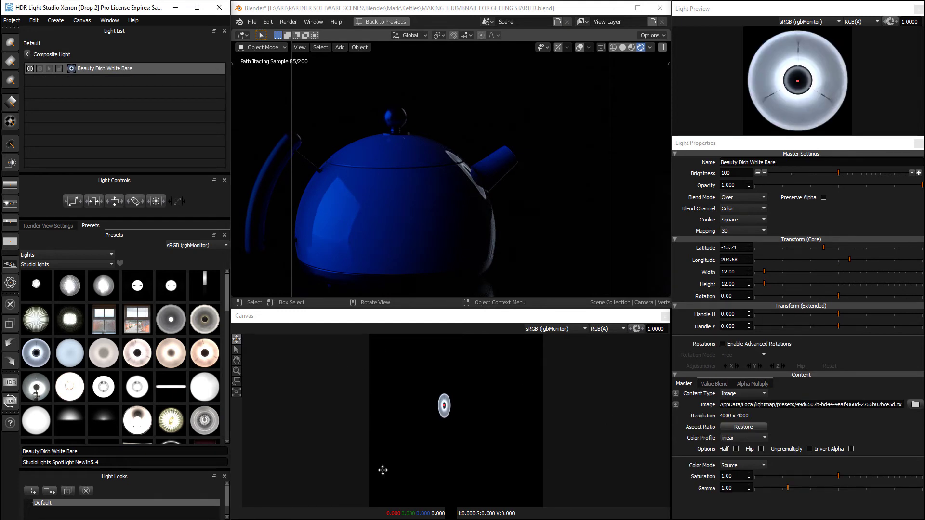
Step: Switch the Beauty Dish inside the composite to Planar mapping
{"action": "left_click", "coordinate": [119, 68]}
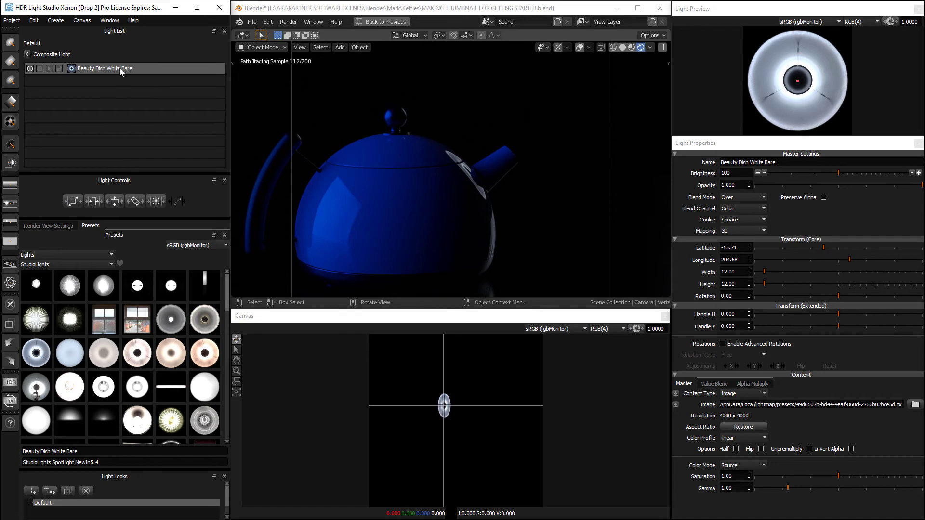
{"action": "left_click", "coordinate": [739, 231]}
{"action": "left_click", "coordinate": [733, 245]}
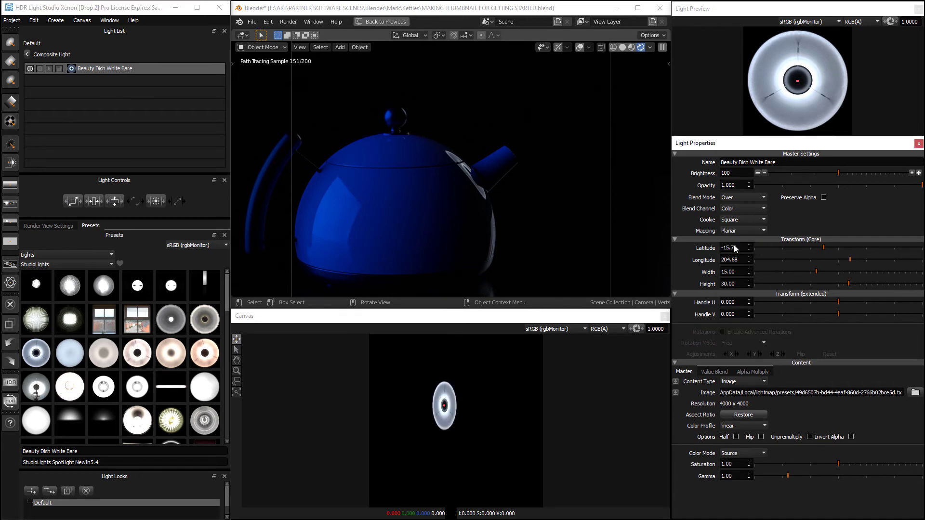
Step: Reset the dish to latitude 0 and longitude 180, with width and height 100
{"action": "double_click", "coordinate": [707, 249]}
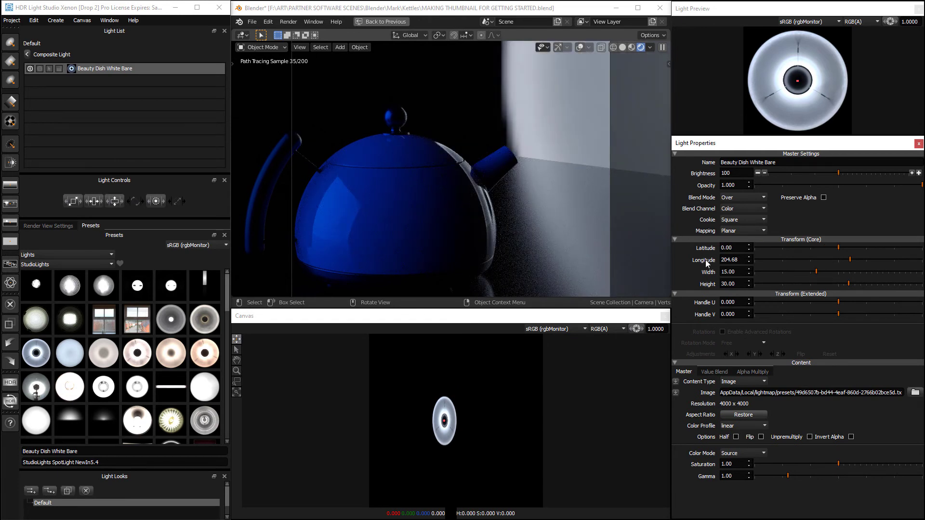
{"action": "double_click", "coordinate": [706, 259]}
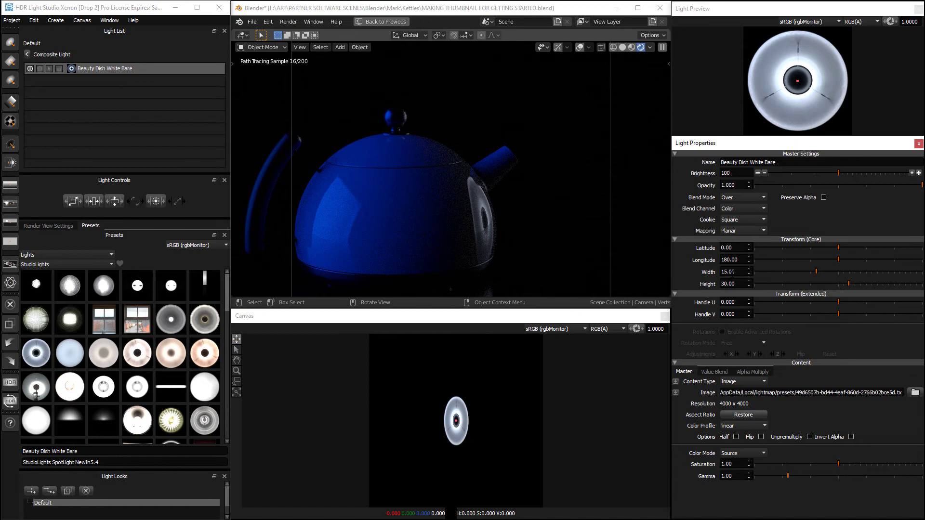
{"action": "double_click", "coordinate": [712, 273]}
{"action": "key", "text": "Tab"}
{"action": "type", "text": "100"}
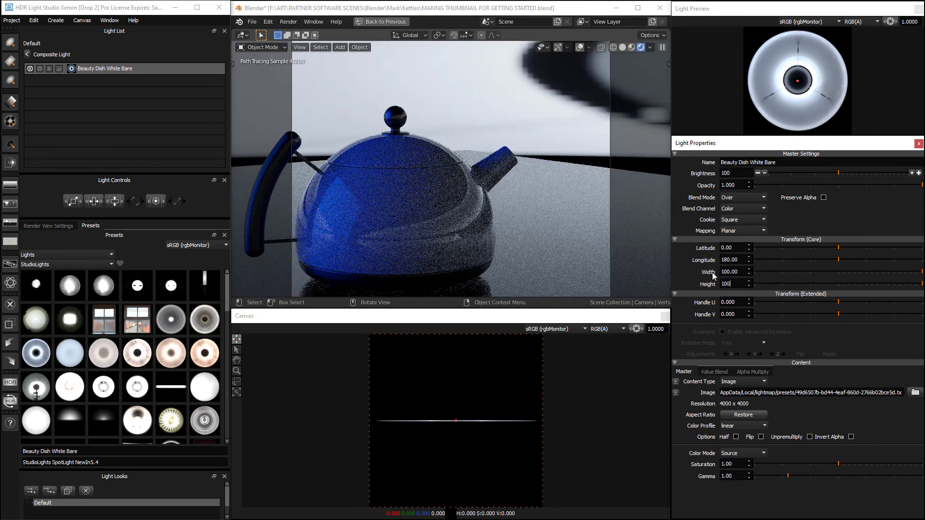
{"action": "key", "text": "Return"}
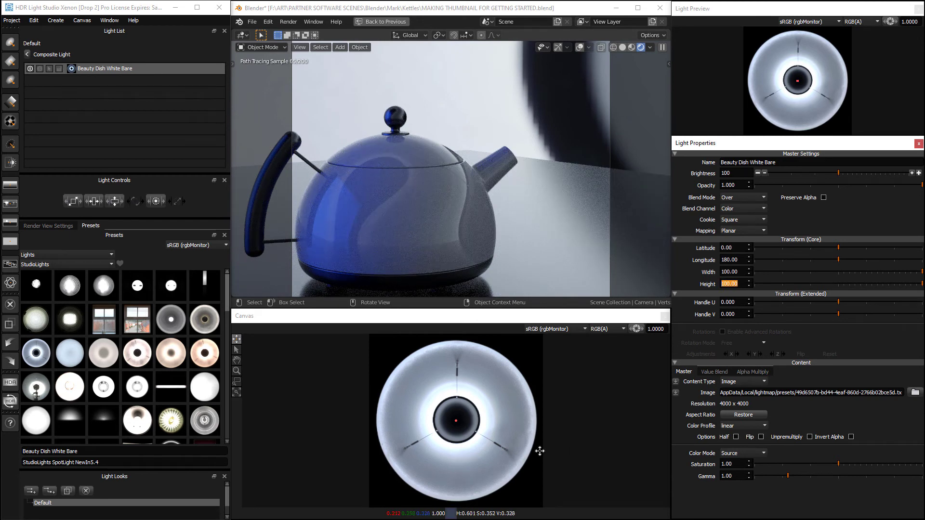
Step: Make the top-level Composite Light a 3D area light and dolly it in to about 12.84
{"action": "left_click", "coordinate": [27, 54]}
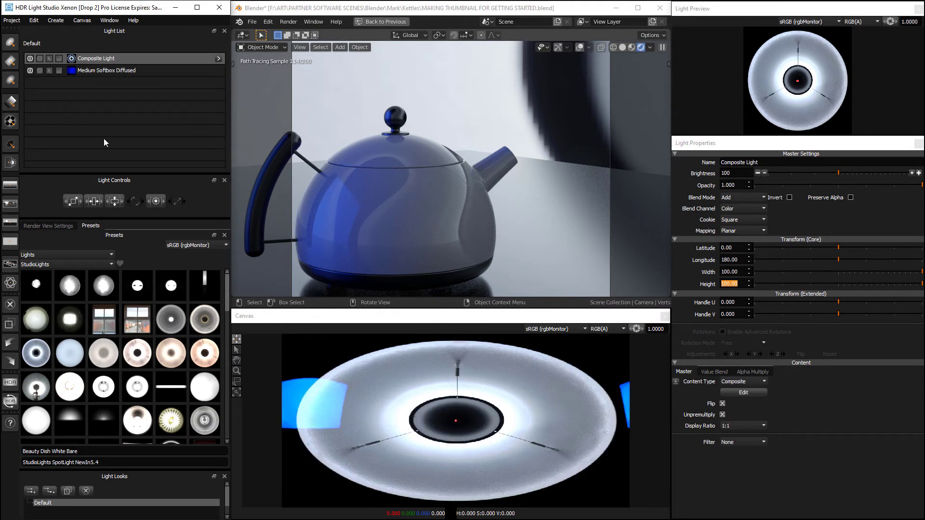
{"action": "left_click", "coordinate": [112, 58]}
{"action": "left_click", "coordinate": [735, 231]}
{"action": "left_click", "coordinate": [734, 240]}
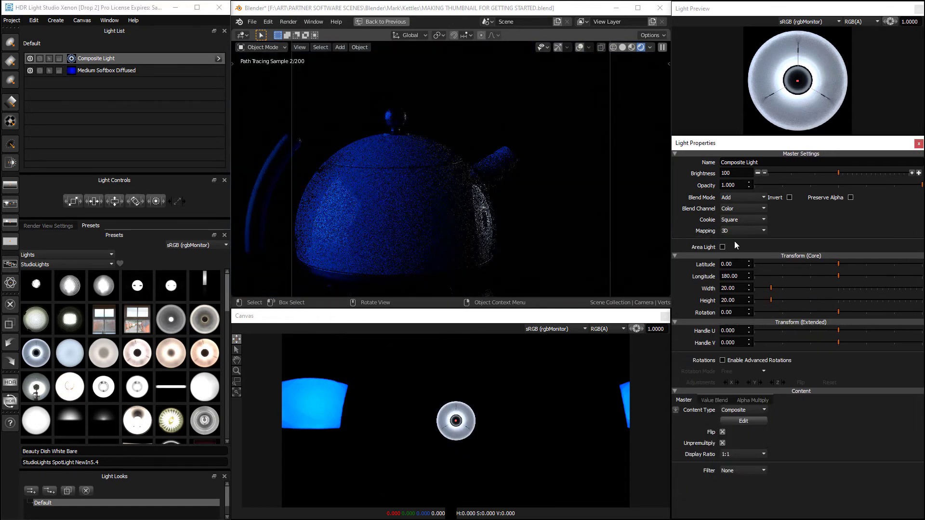
{"action": "left_click", "coordinate": [723, 247]}
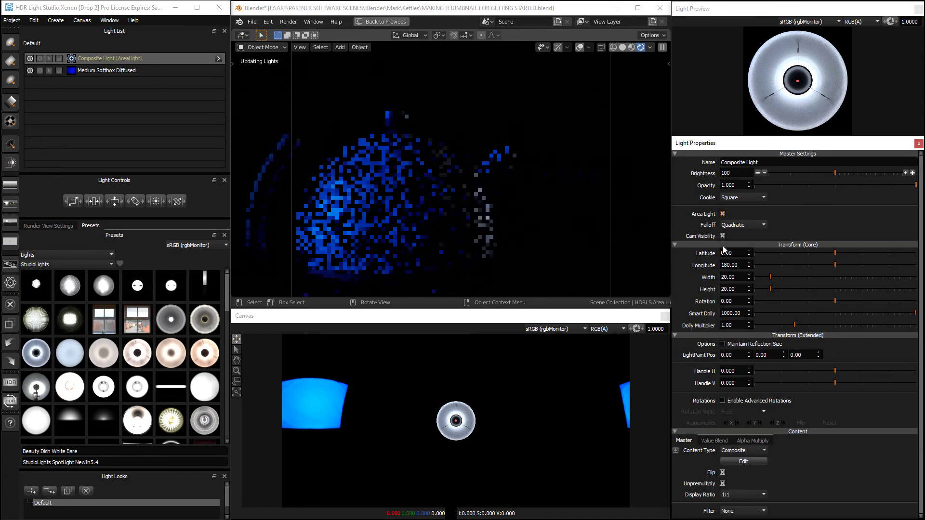
{"action": "left_click", "coordinate": [774, 312]}
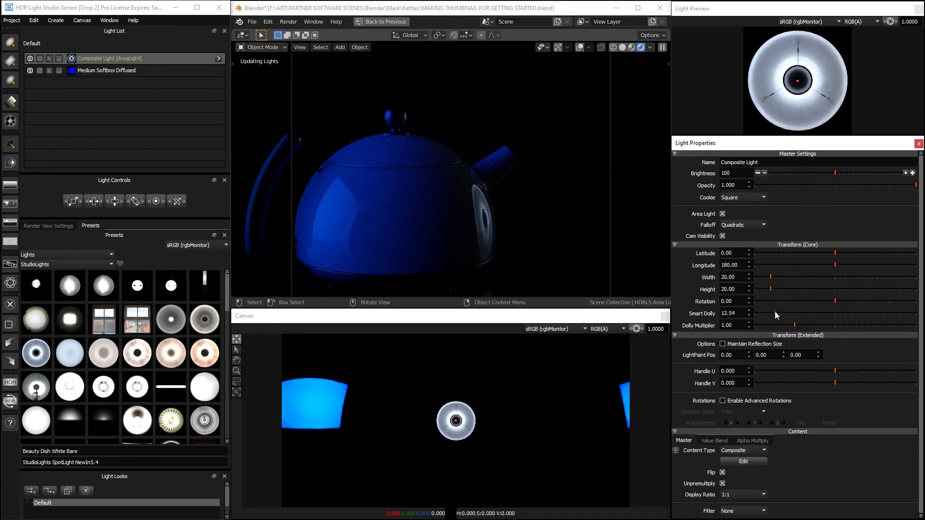
{"action": "left_click", "coordinate": [783, 312]}
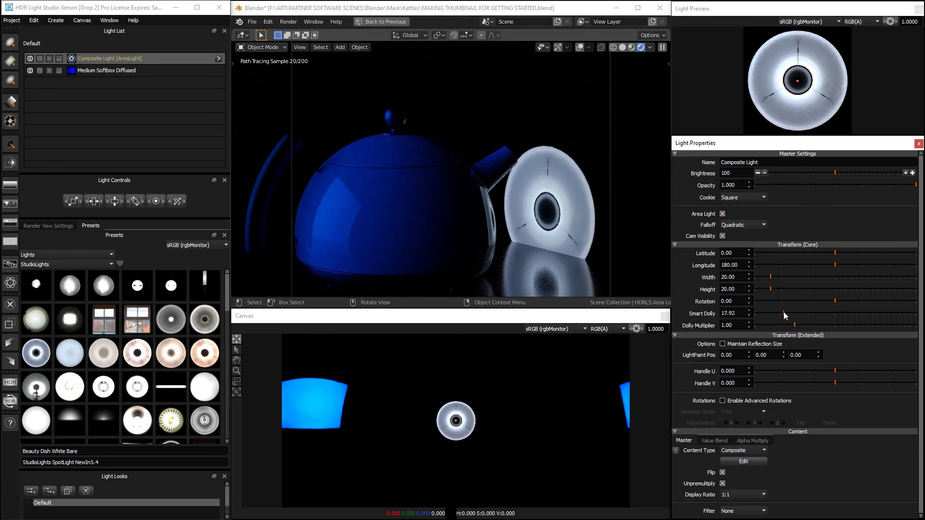
Step: Set Smart Dolly to 12.54, move the light to latitude -26.06 / longitude 192.35, and Dolly Multiplier to 1.13
{"action": "left_click_drag", "start_coordinate": [780, 314], "coordinate": [774, 312]}
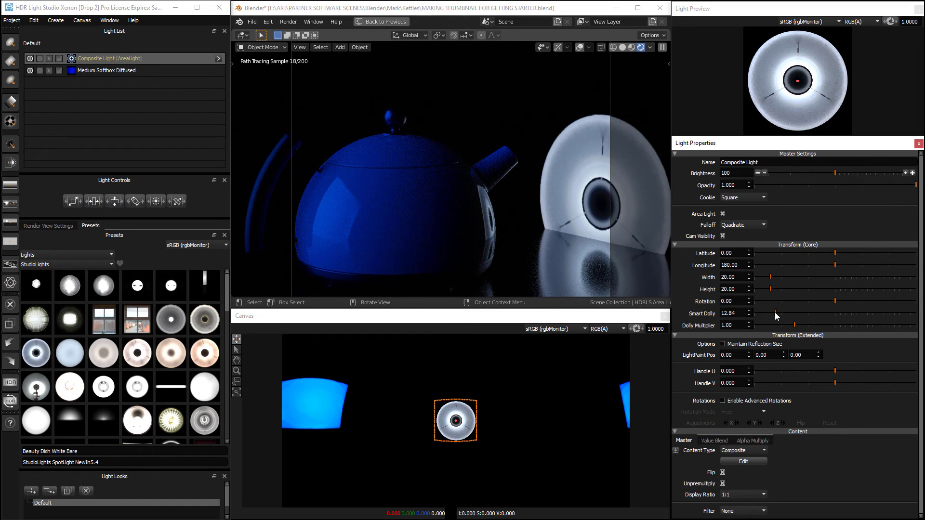
{"action": "left_click_drag", "start_coordinate": [834, 264], "coordinate": [812, 252]}
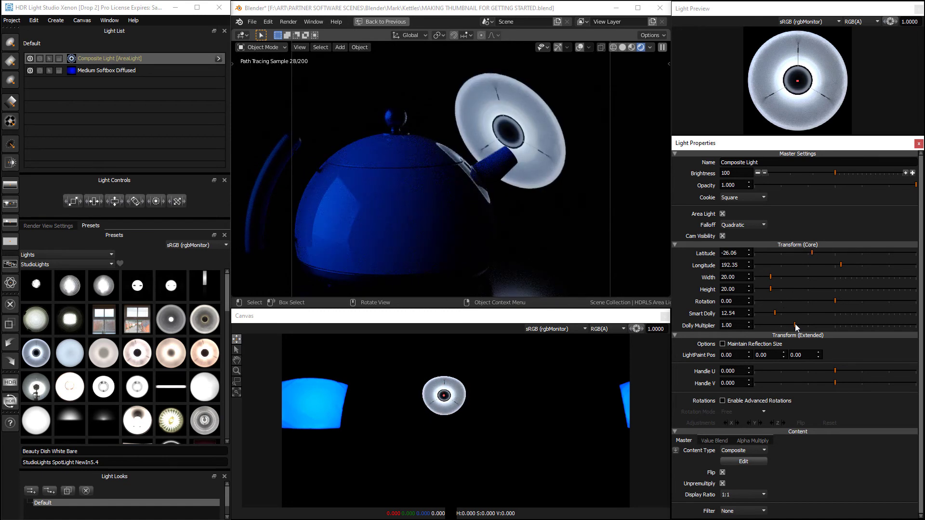
{"action": "left_click_drag", "start_coordinate": [795, 325], "coordinate": [799, 325]}
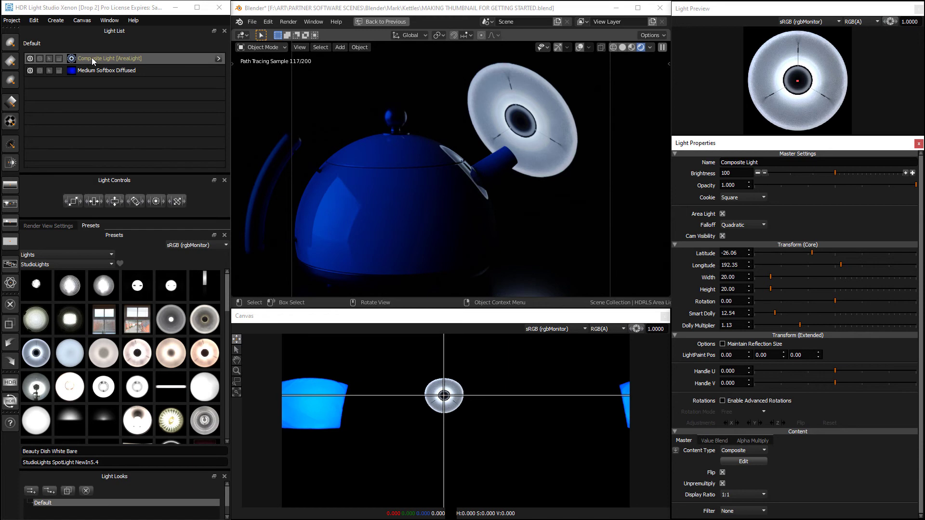
Step: Add a Diffusion filter to the Composite Light, which defaults to Spherical at 3.0 percent
{"action": "left_click", "coordinate": [97, 58]}
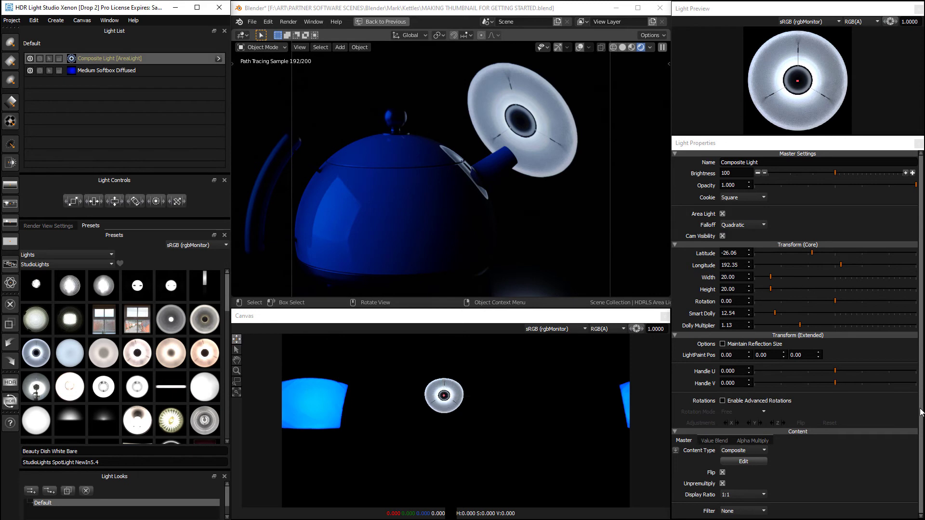
{"action": "left_click", "coordinate": [729, 511]}
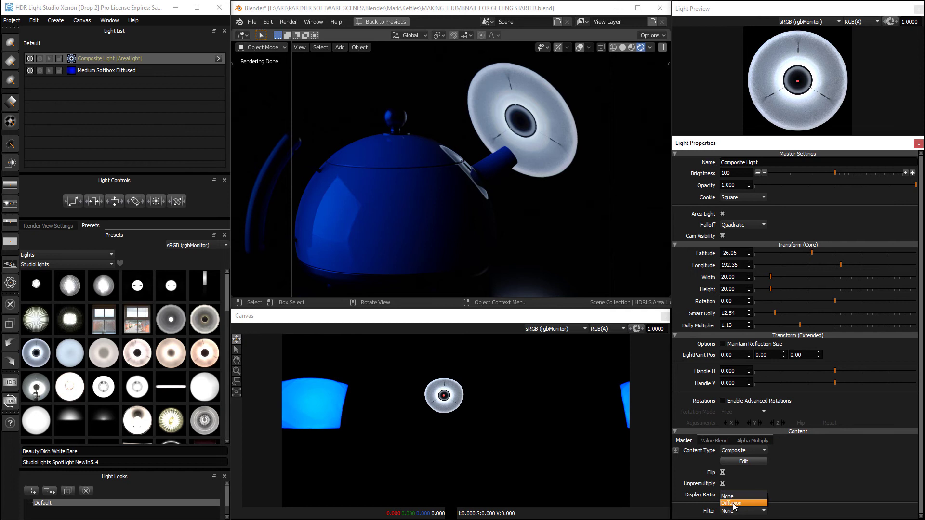
{"action": "left_click", "coordinate": [733, 503]}
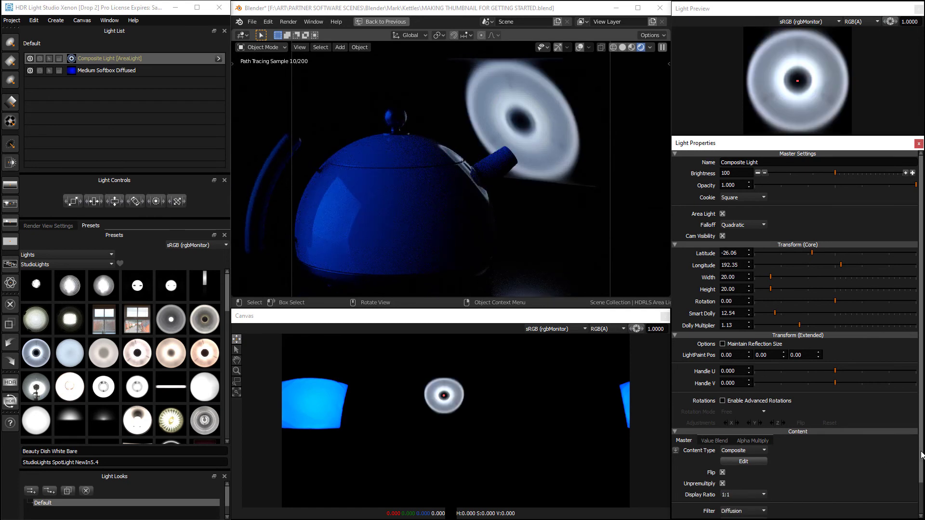
{"action": "scroll", "coordinate": [921, 455], "scroll_direction": "down", "scroll_amount": 3}
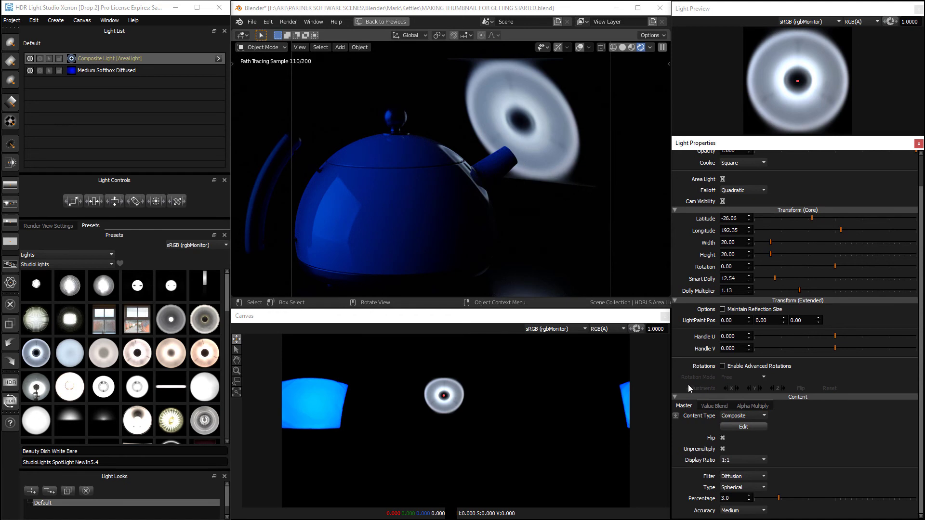
Step: Change the Diffusion type to Planar and set its Percentage to 25.0
{"action": "left_click", "coordinate": [733, 487]}
{"action": "left_click", "coordinate": [737, 498]}
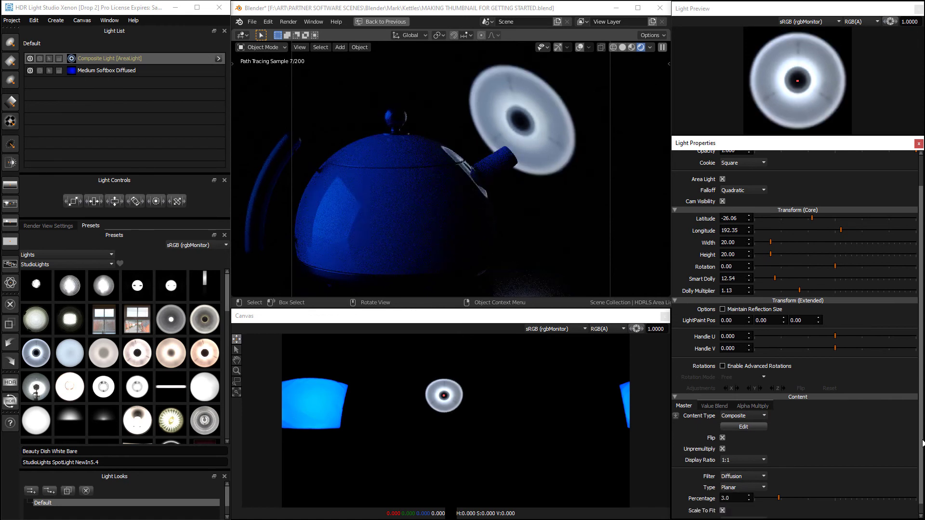
{"action": "scroll", "coordinate": [923, 471], "scroll_direction": "down", "scroll_amount": 1}
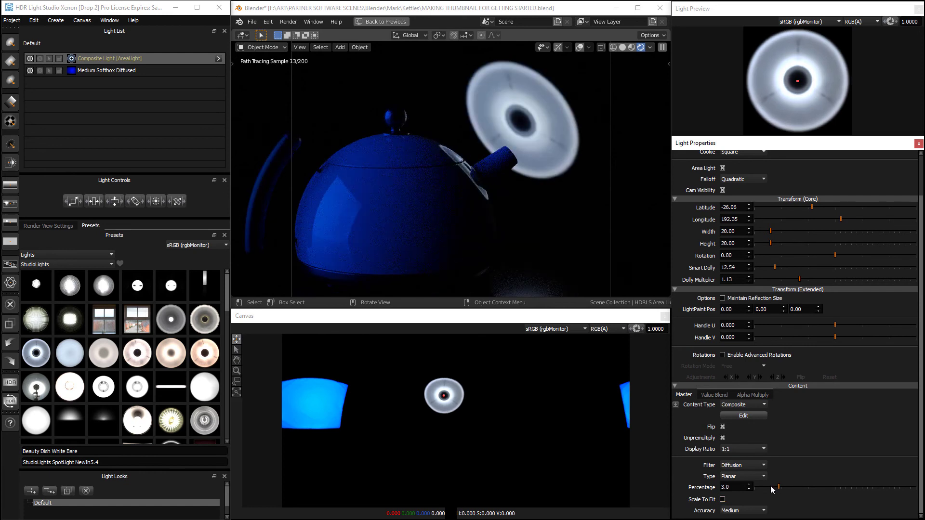
{"action": "left_click_drag", "start_coordinate": [770, 488], "coordinate": [839, 486]}
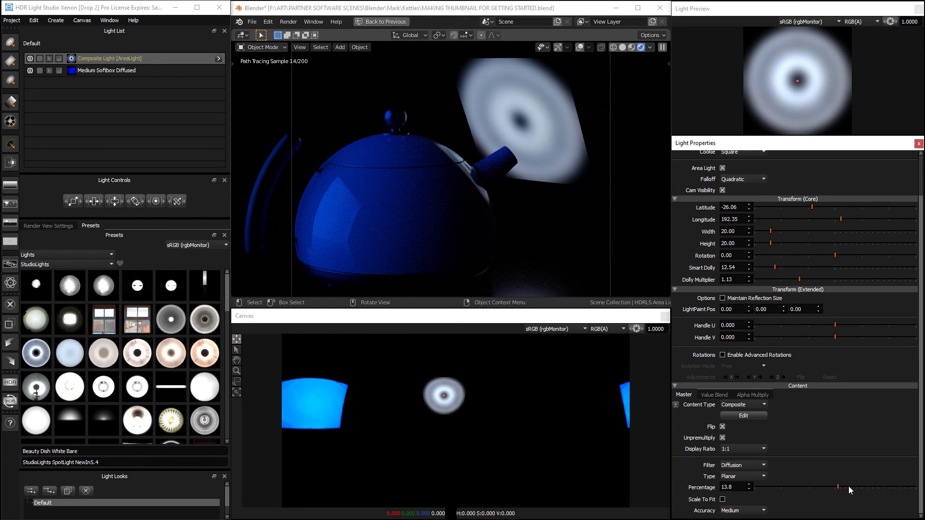
{"action": "left_click", "coordinate": [848, 487]}
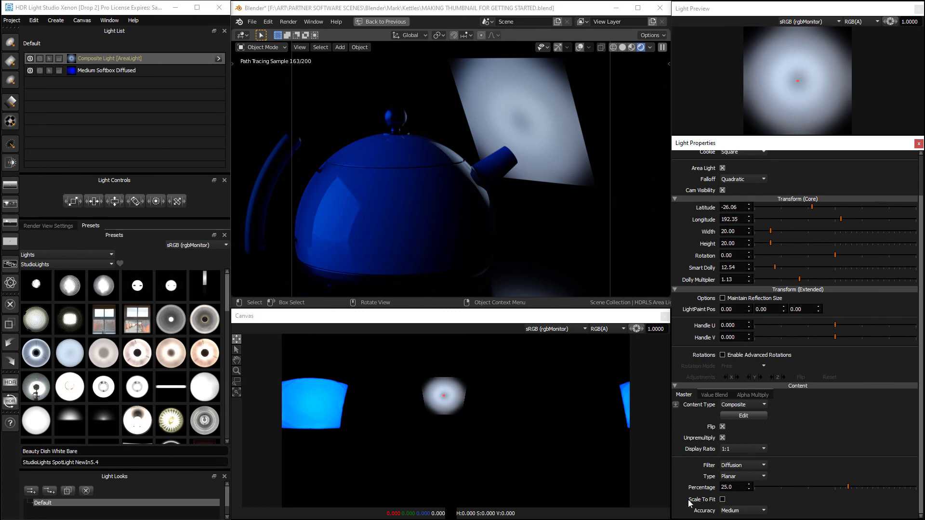
Step: Tick Scale To Fit and adjust the Diffusion Percentage slider to 1.0 so the dish looks crisp
{"action": "left_click", "coordinate": [722, 500]}
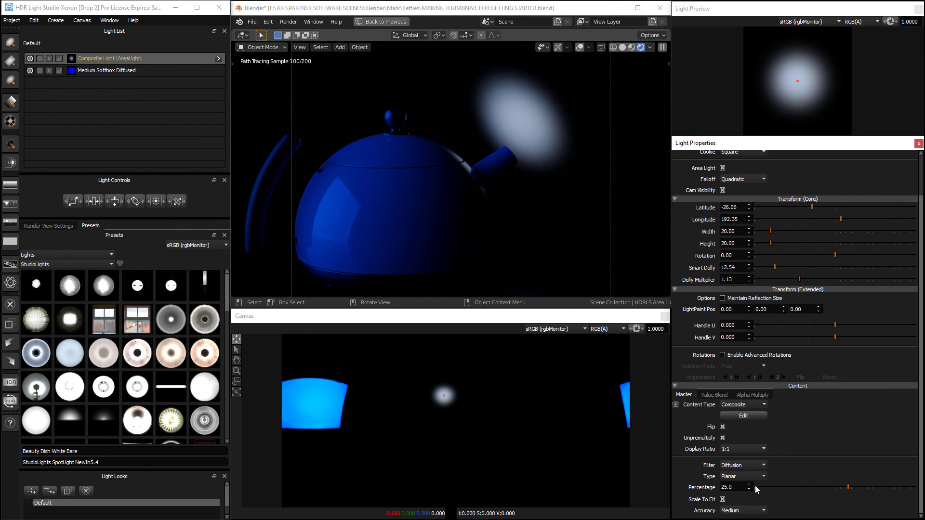
{"action": "left_click_drag", "start_coordinate": [755, 486], "coordinate": [748, 486]}
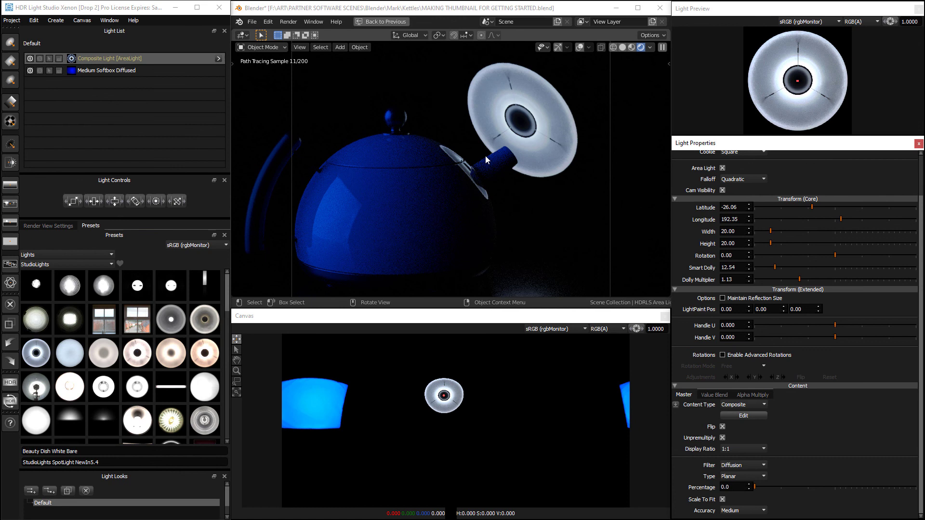
{"action": "left_click_drag", "start_coordinate": [759, 487], "coordinate": [799, 486]}
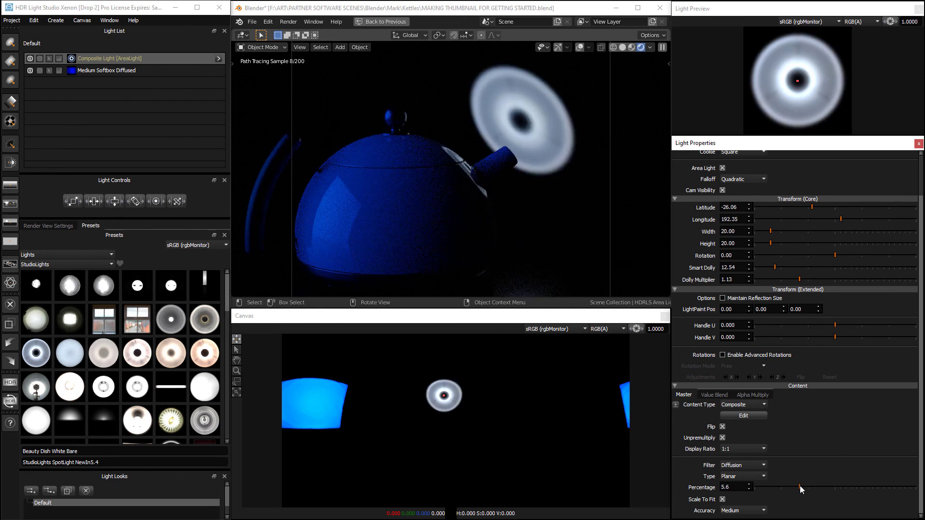
{"action": "left_click_drag", "start_coordinate": [799, 486], "coordinate": [762, 486]}
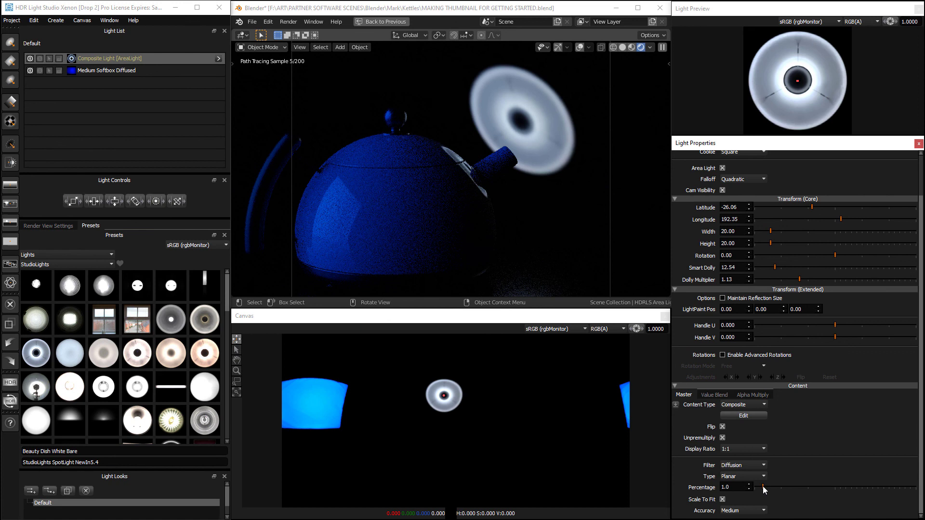